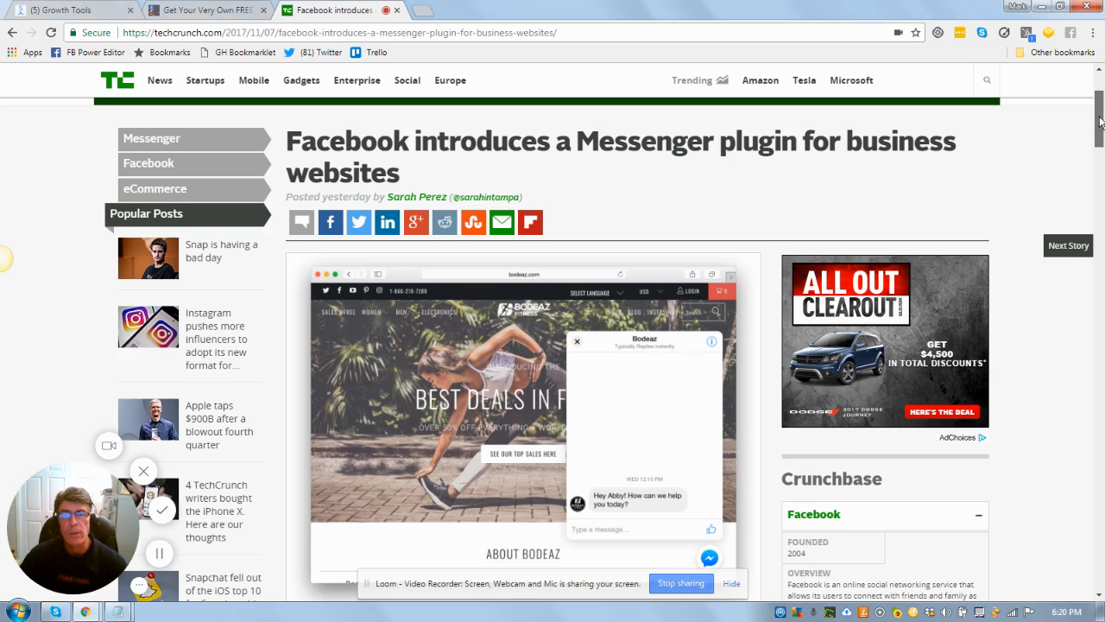
Read the opening of the TechCrunch article about Facebook's Messenger plugin for business websites.
{"action": "left_click_drag", "start_coordinate": [1099, 129], "coordinate": [1099, 155]}
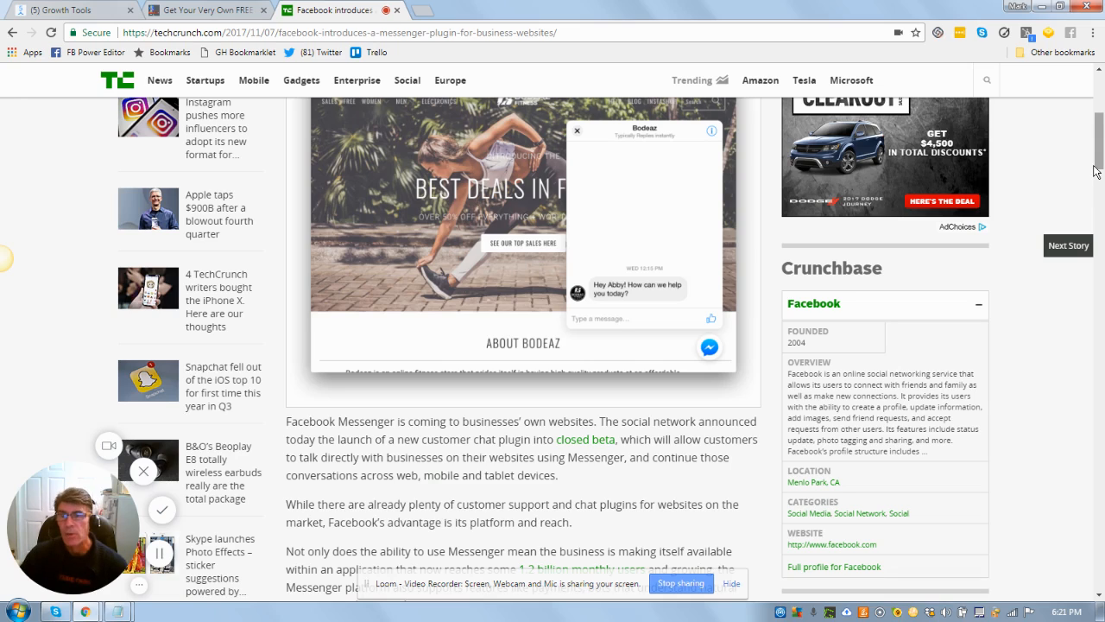
{"action": "left_click_drag", "start_coordinate": [1100, 151], "coordinate": [1101, 157]}
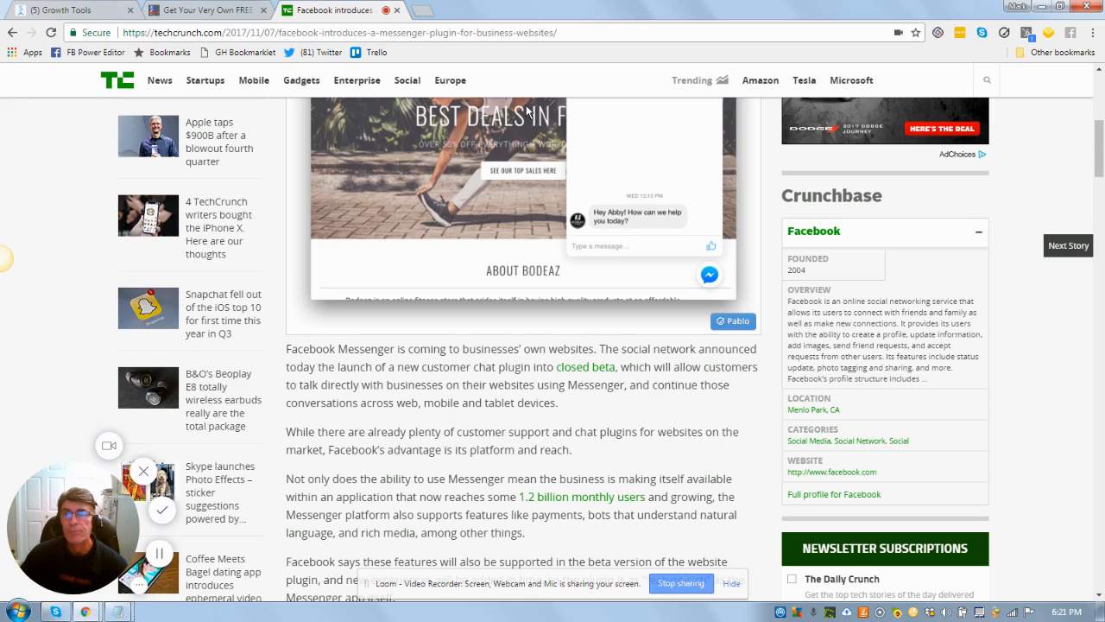
Switch to the free chatbot training blog post and review it down to its Send to Messenger opt-in box.
{"action": "left_click", "coordinate": [177, 12]}
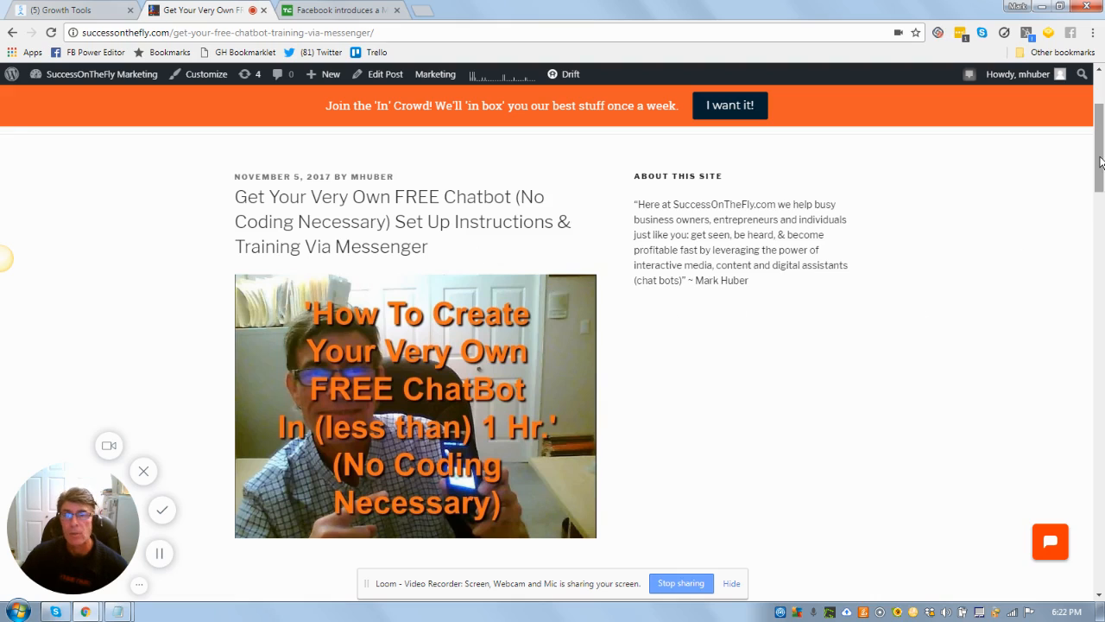
{"action": "left_click_drag", "start_coordinate": [1101, 162], "coordinate": [1100, 252]}
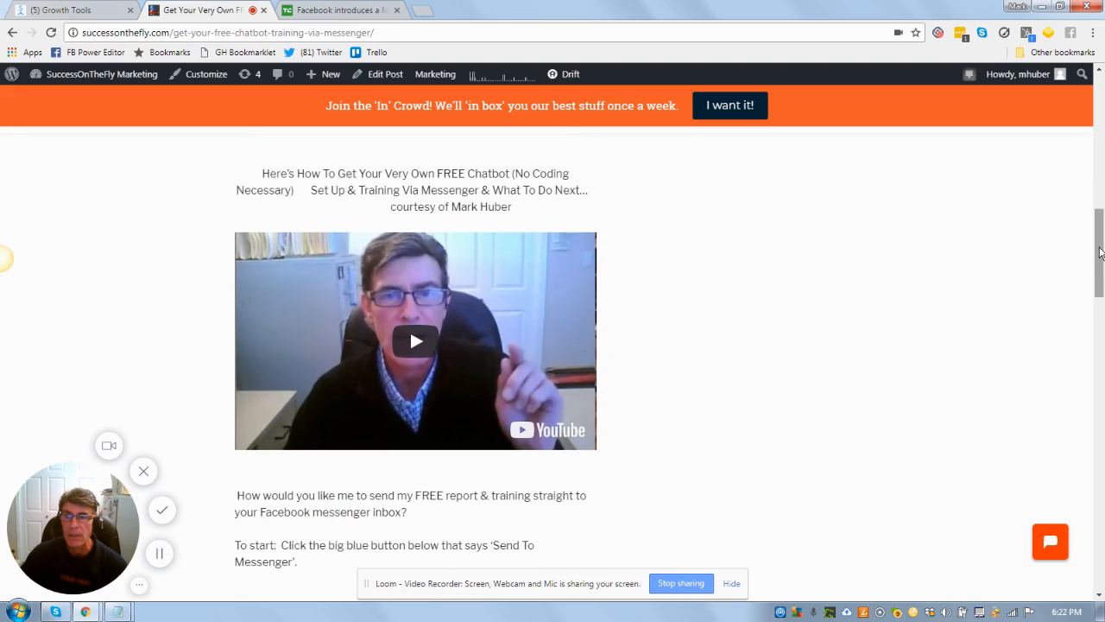
{"action": "left_click_drag", "start_coordinate": [1100, 252], "coordinate": [1100, 284]}
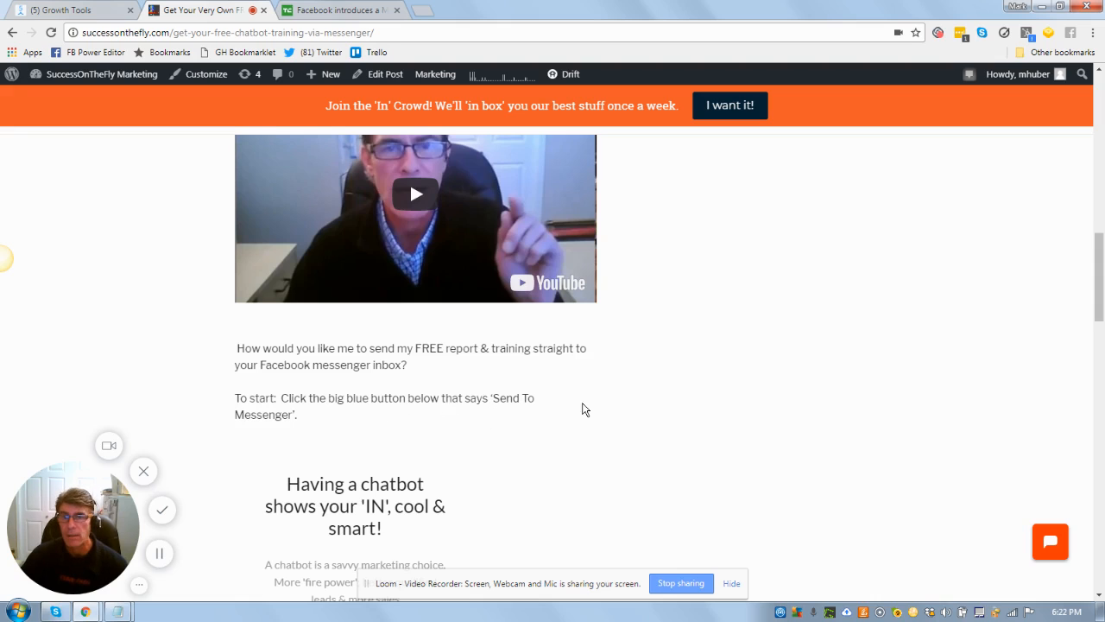
{"action": "left_click_drag", "start_coordinate": [1098, 302], "coordinate": [1100, 322]}
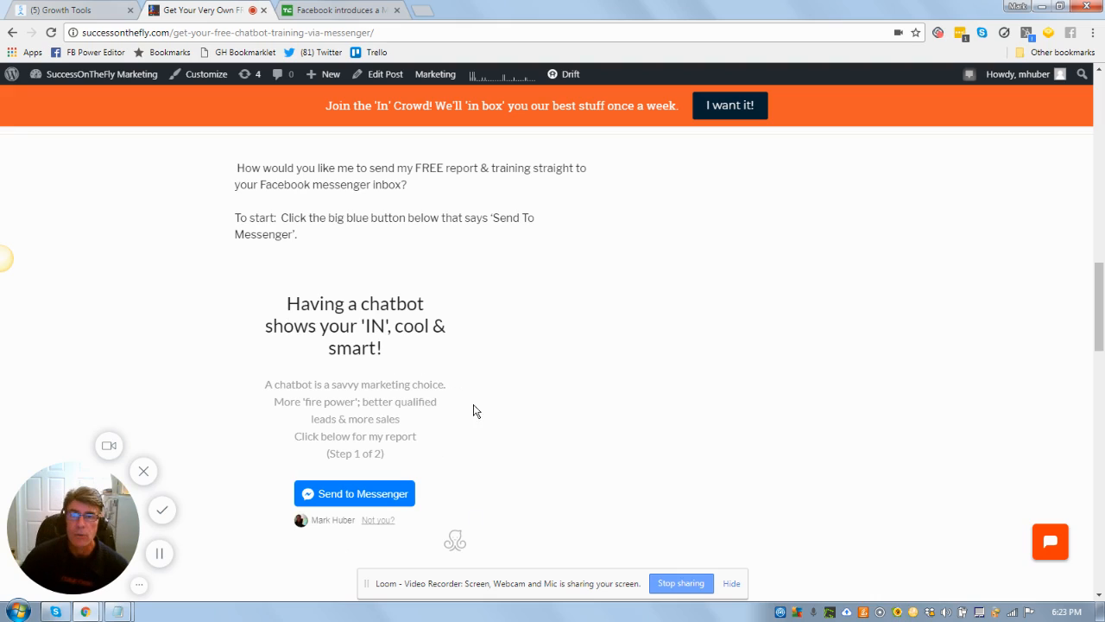
{"action": "mouse_move", "coordinate": [1101, 313]}
{"action": "left_mouse_down"}
{"action": "mouse_move", "coordinate": [1100, 335]}
{"action": "mouse_move", "coordinate": [1100, 316]}
{"action": "left_mouse_up"}
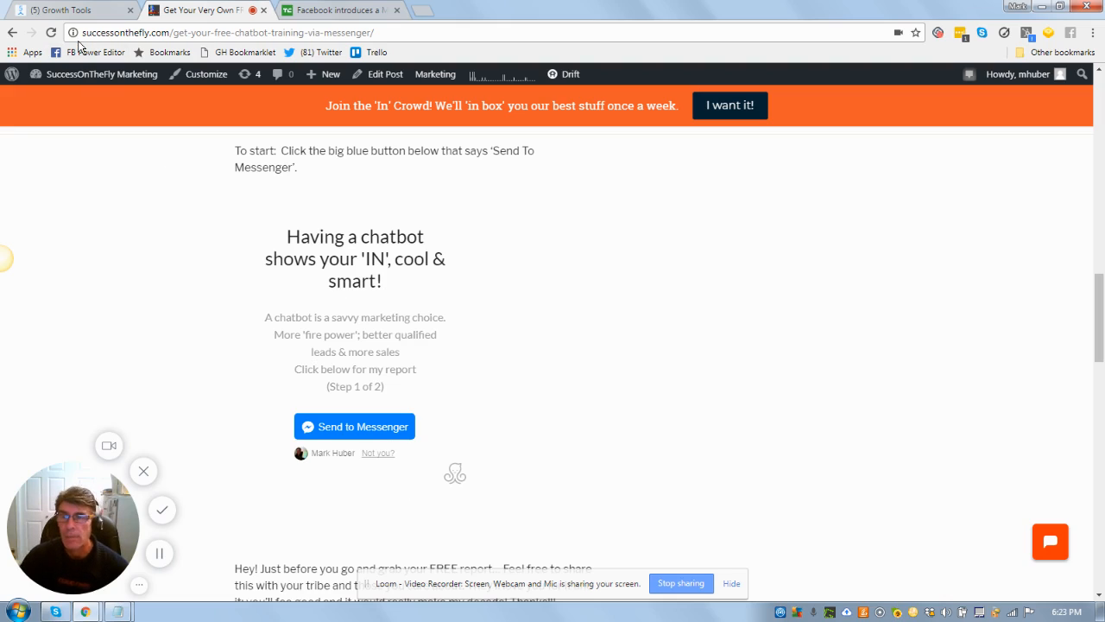
Switch to ManyChat, look over the widget types offered for a new growth tool, and return to the Growth Tools list.
{"action": "left_click", "coordinate": [69, 12]}
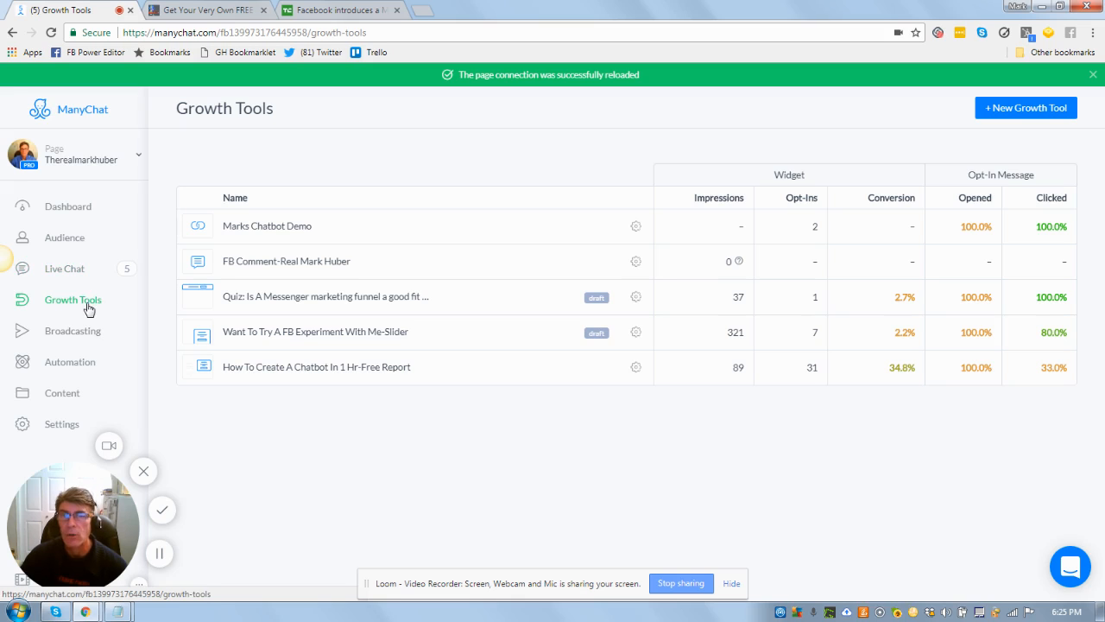
{"action": "left_click", "coordinate": [1020, 110]}
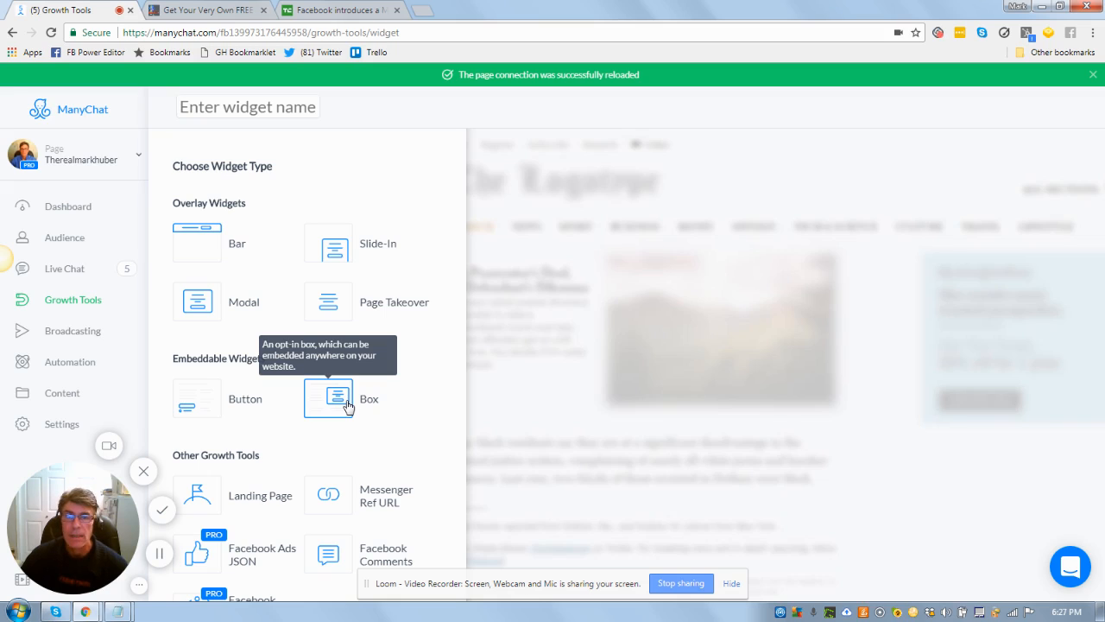
{"action": "left_click", "coordinate": [92, 308]}
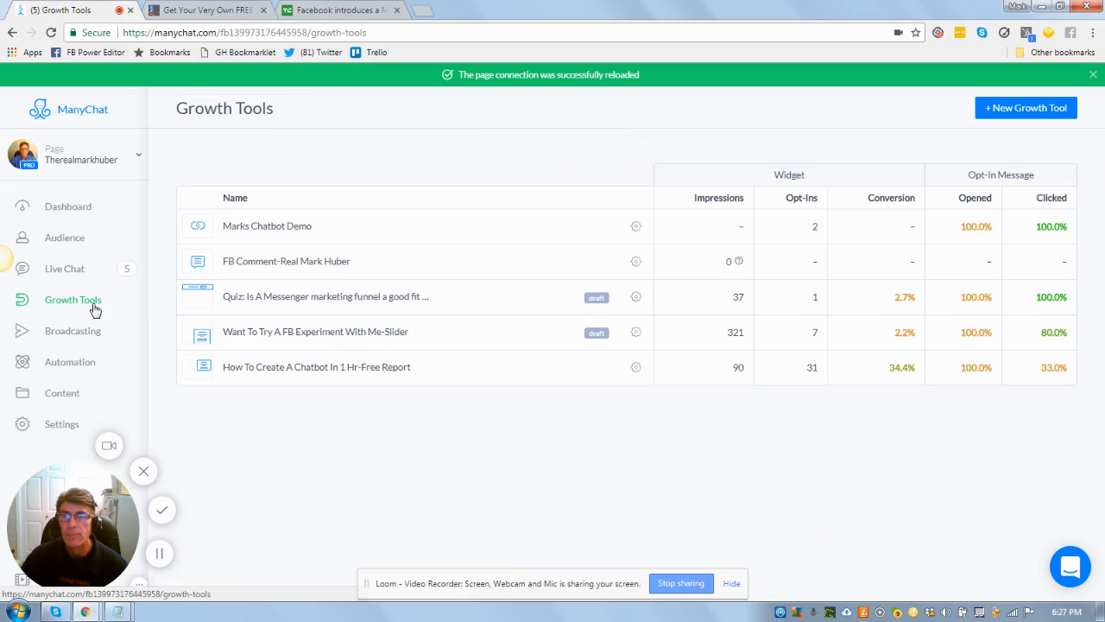
Open the "How To Create A Chatbot In 1 Hr-Free Report" growth tool and review its opt-in actions, initial state and submitted state.
{"action": "left_click", "coordinate": [320, 372]}
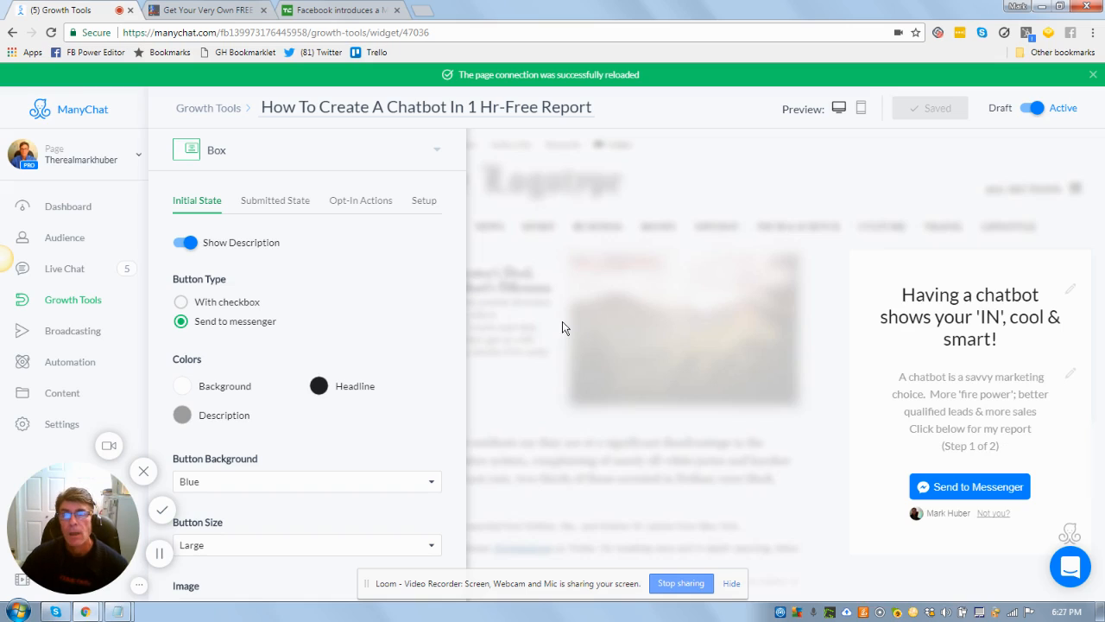
{"action": "left_click", "coordinate": [342, 210]}
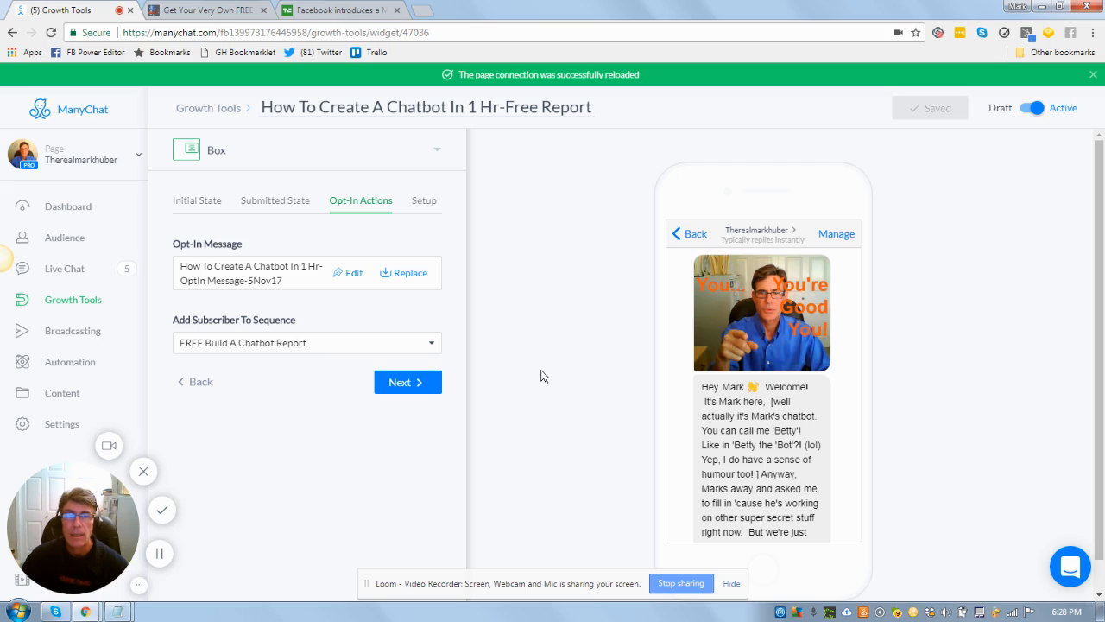
{"action": "left_click", "coordinate": [272, 202]}
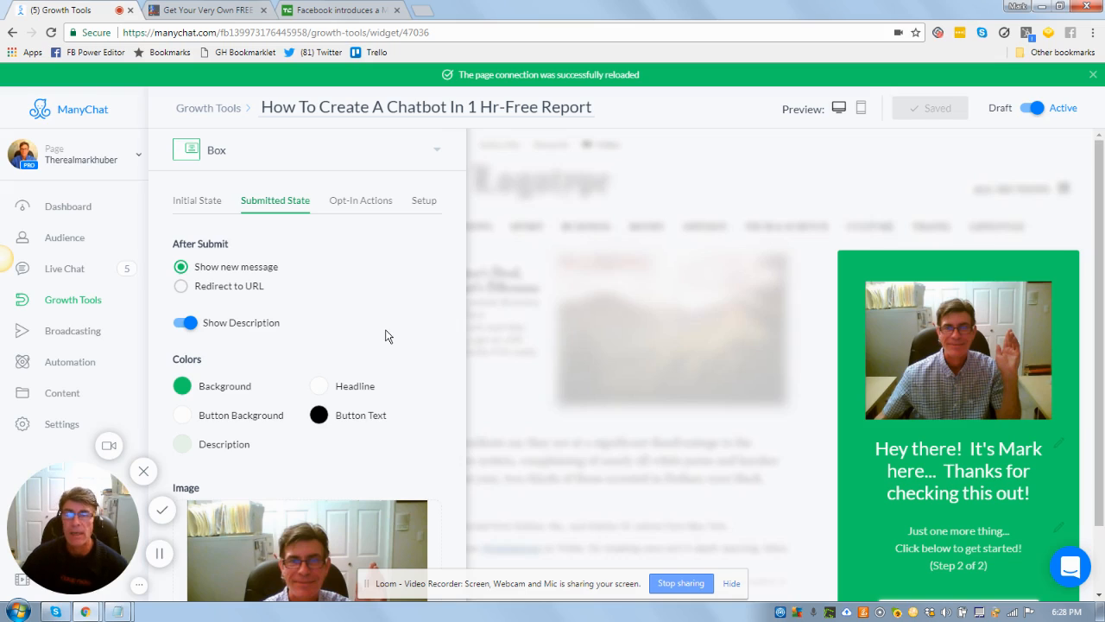
{"action": "left_click", "coordinate": [208, 204]}
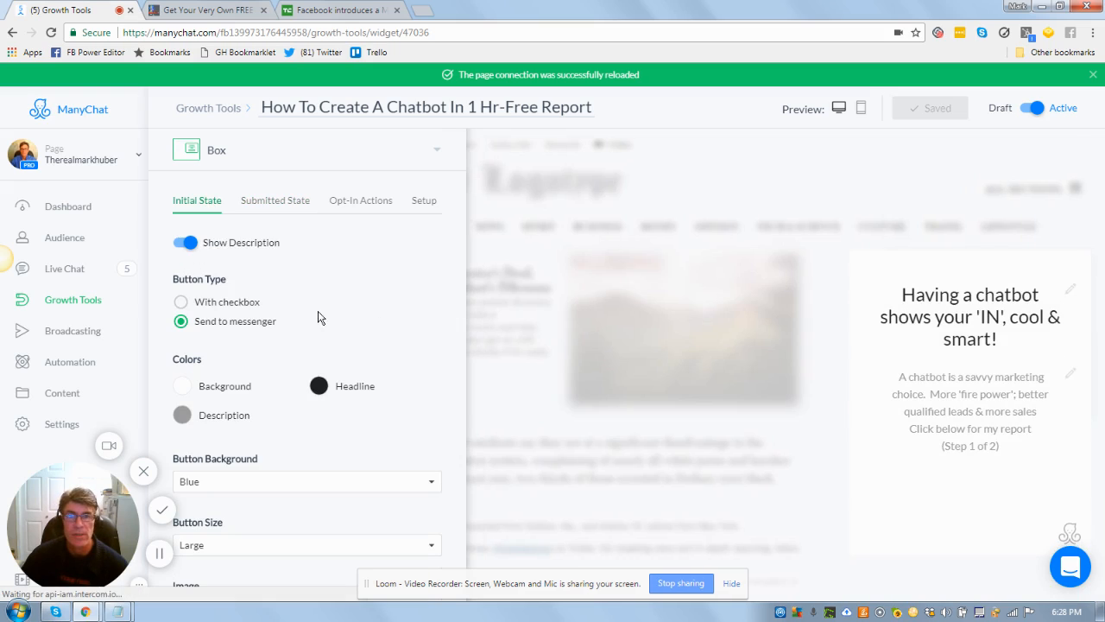
{"action": "left_click", "coordinate": [269, 203]}
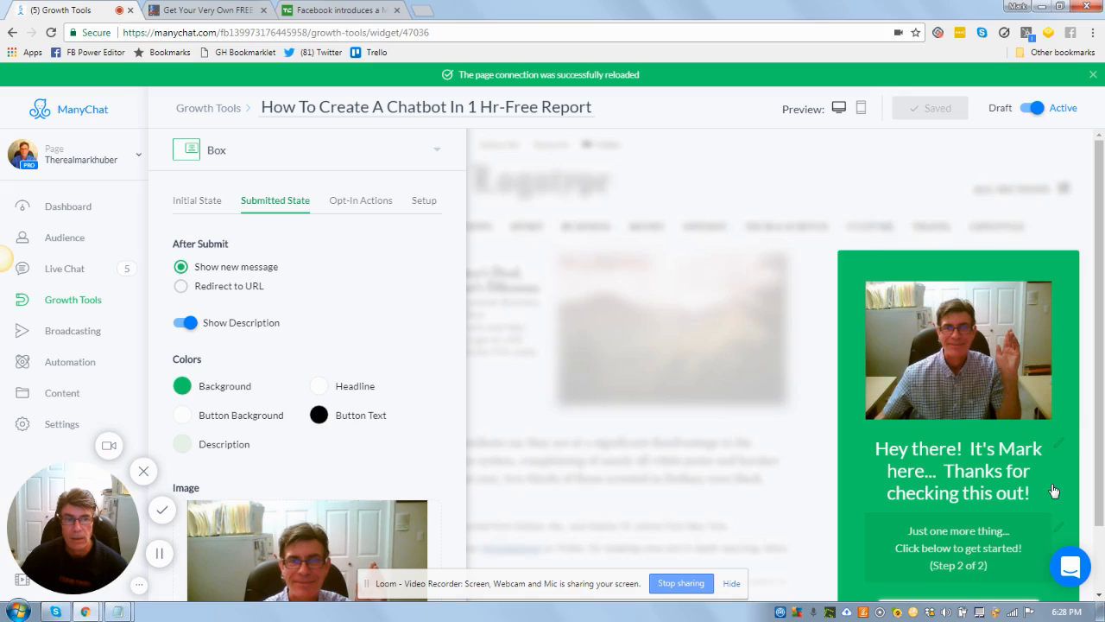
{"action": "left_click_drag", "start_coordinate": [1101, 460], "coordinate": [1101, 519]}
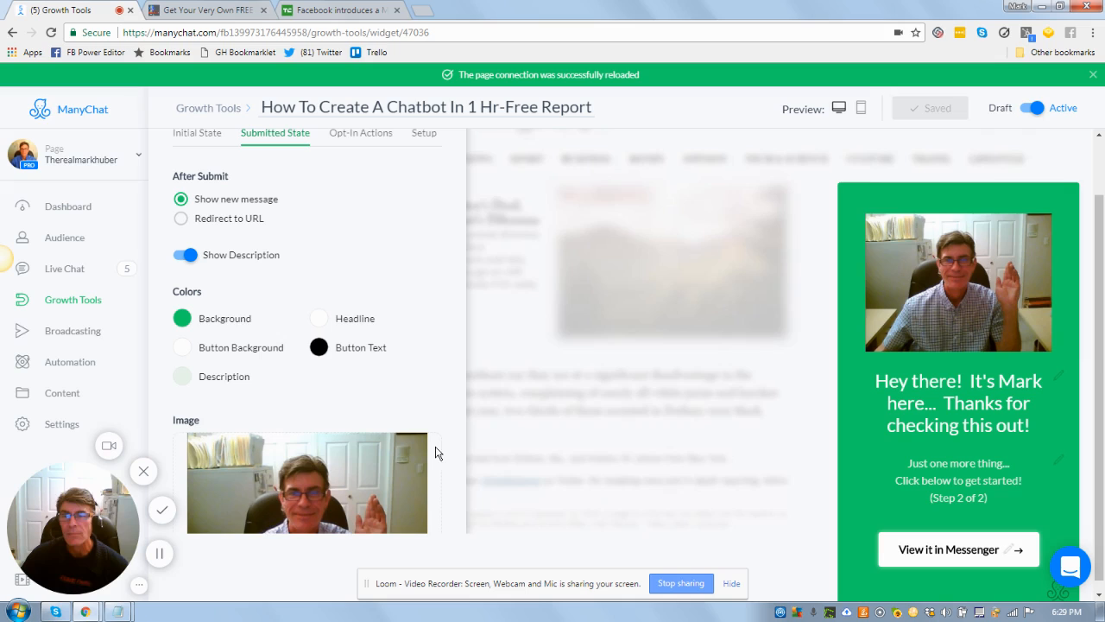
Open the "FREE Chatbot Report Flow-5Nov17" bot content and examine its message sequence enlarged.
{"action": "left_click", "coordinate": [51, 396]}
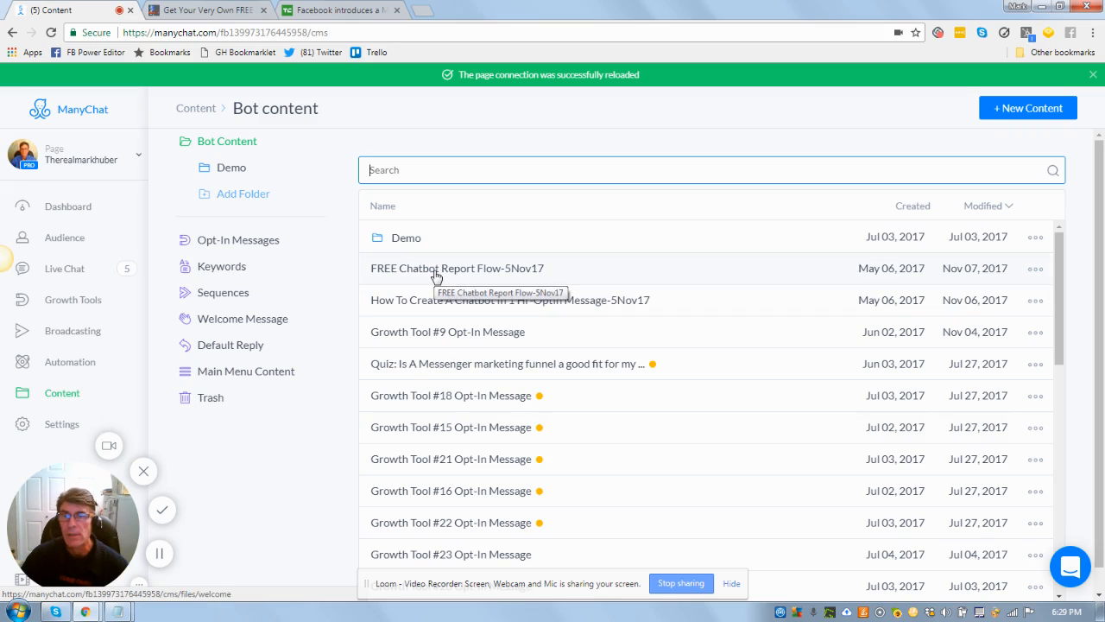
{"action": "left_click", "coordinate": [436, 274]}
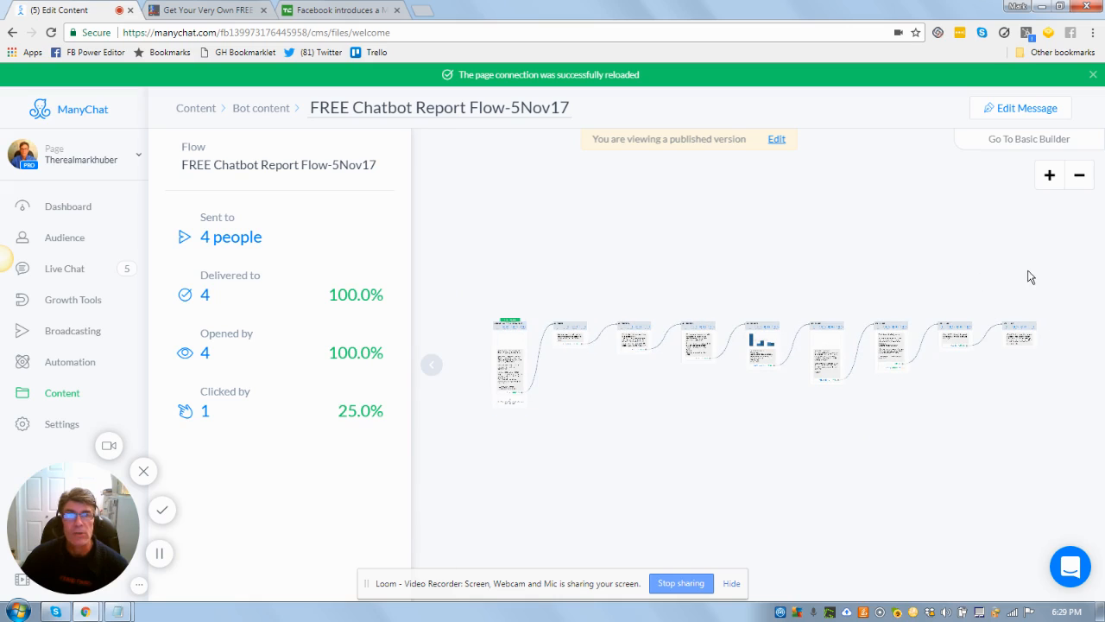
{"action": "left_click", "coordinate": [1050, 177]}
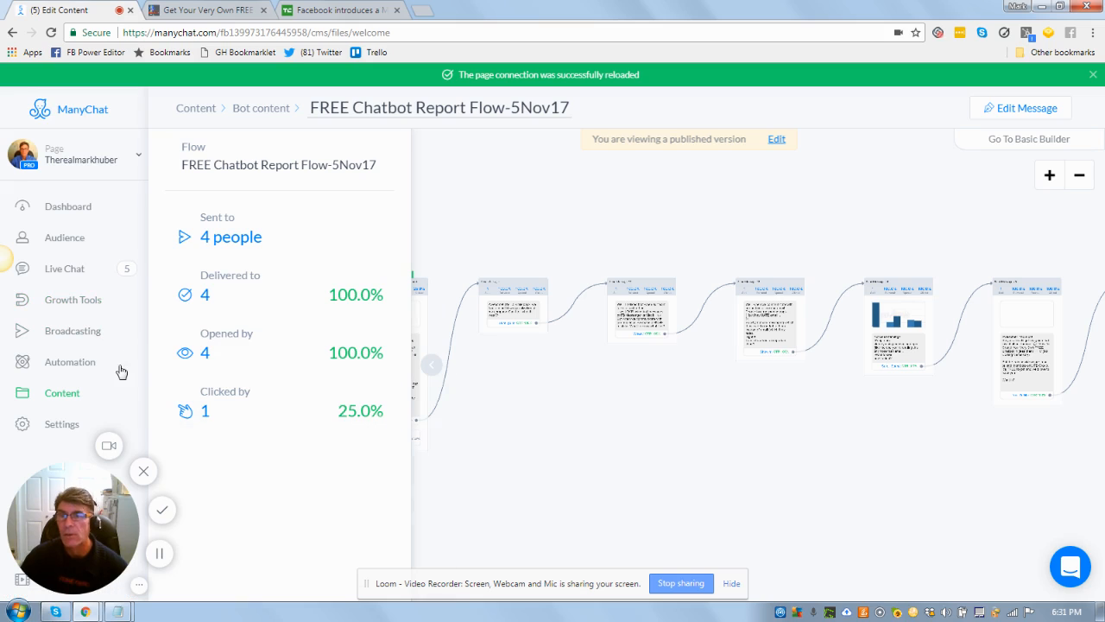
Reopen the "How To Create A Chatbot In 1 Hr-Free Report" growth tool and view its setup instructions with the embed code.
{"action": "left_click", "coordinate": [68, 304]}
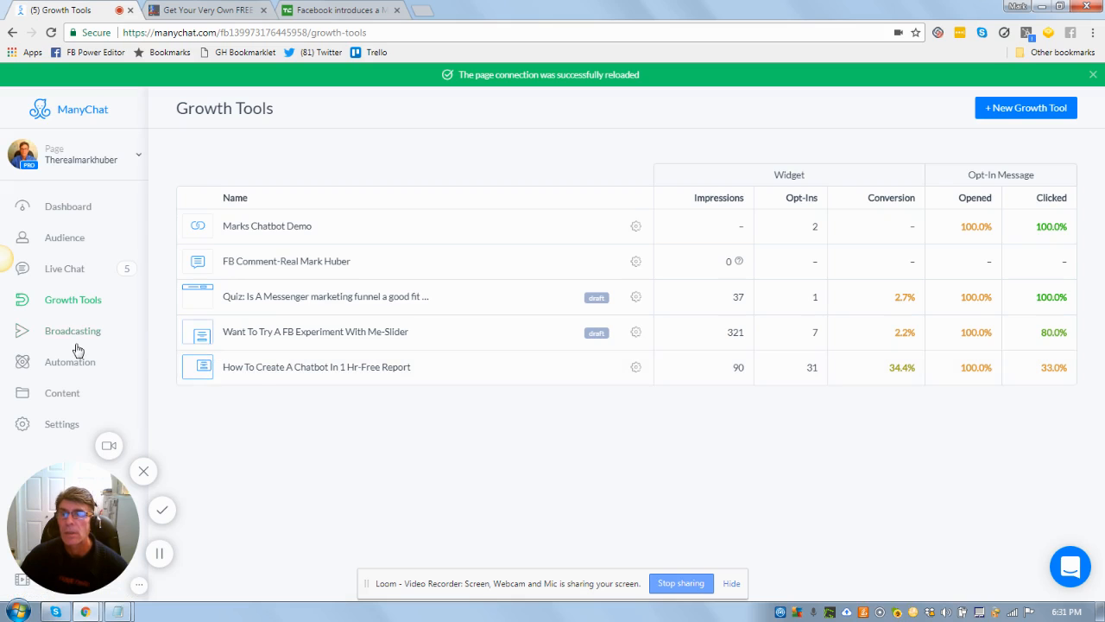
{"action": "left_click", "coordinate": [292, 370]}
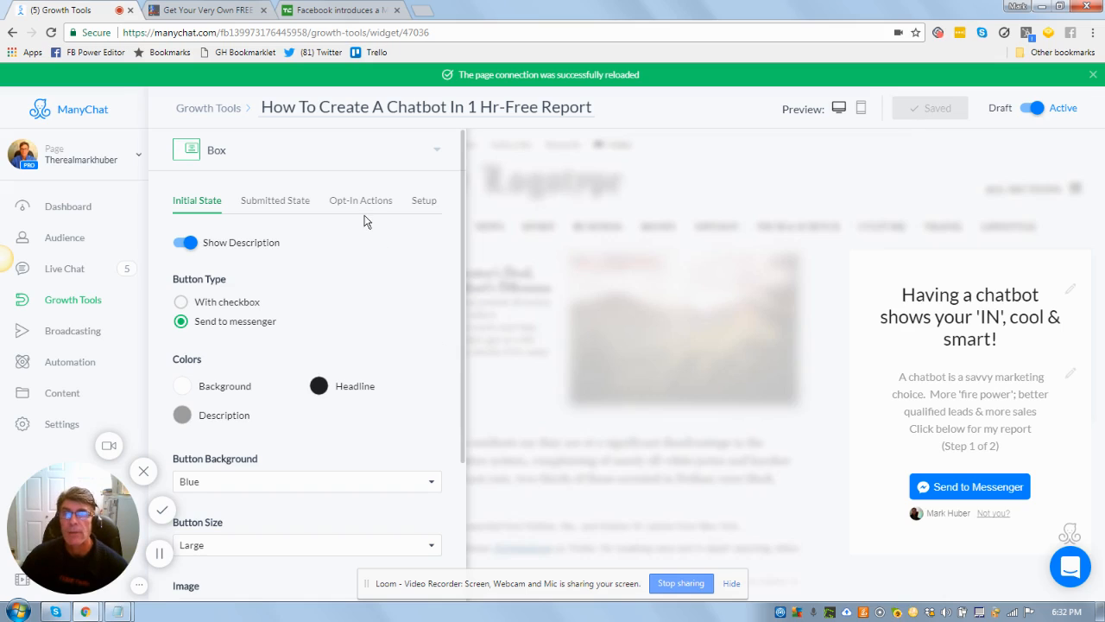
{"action": "left_click", "coordinate": [425, 205]}
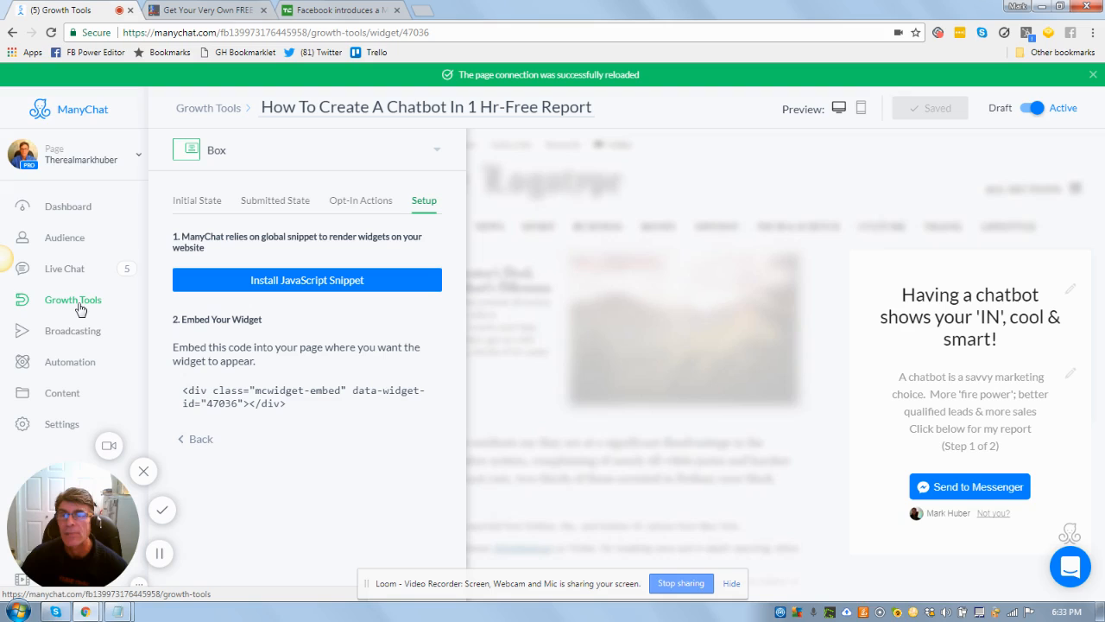
Opt in to the free report through the blog post's Send to Messenger box and open the chat in Messenger.
{"action": "left_click", "coordinate": [226, 15]}
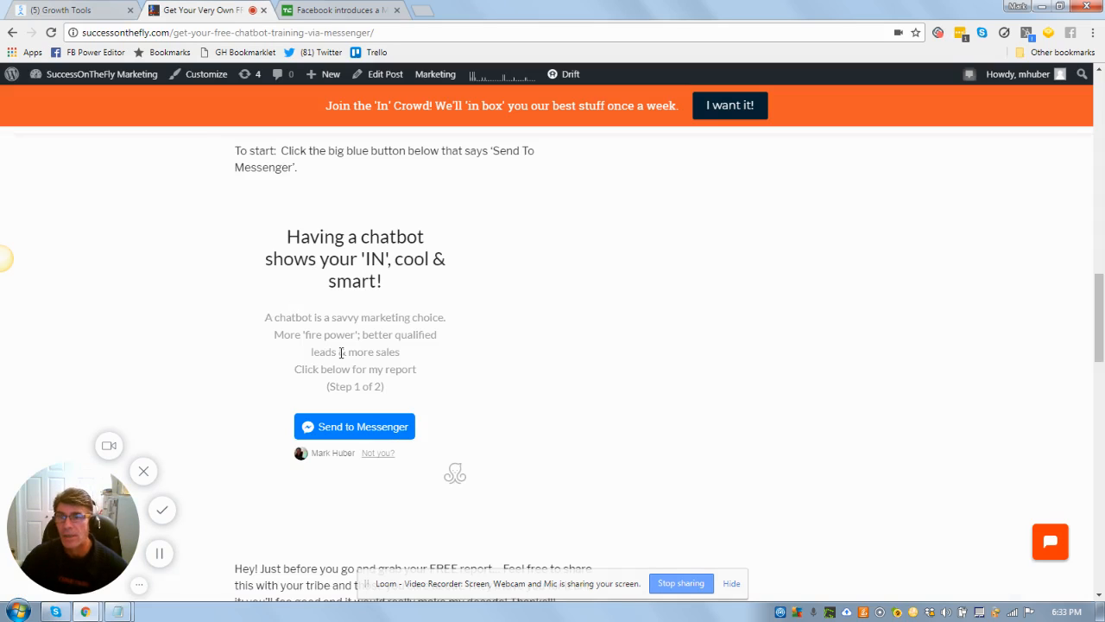
{"action": "left_click", "coordinate": [349, 435]}
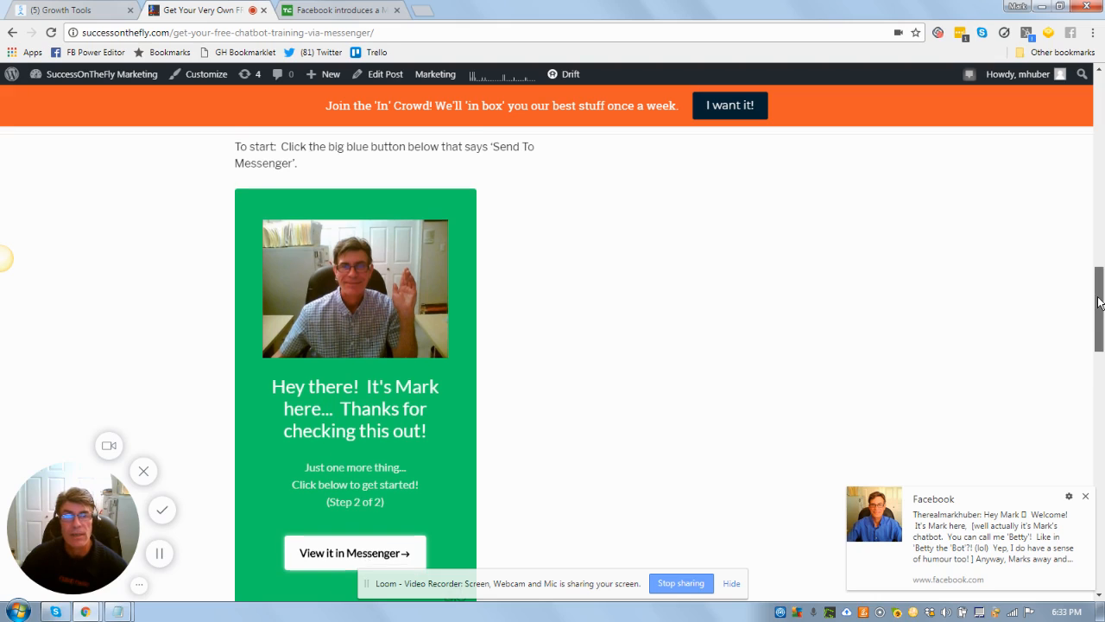
{"action": "scroll", "coordinate": [1098, 291], "scroll_direction": "down", "scroll_amount": 2}
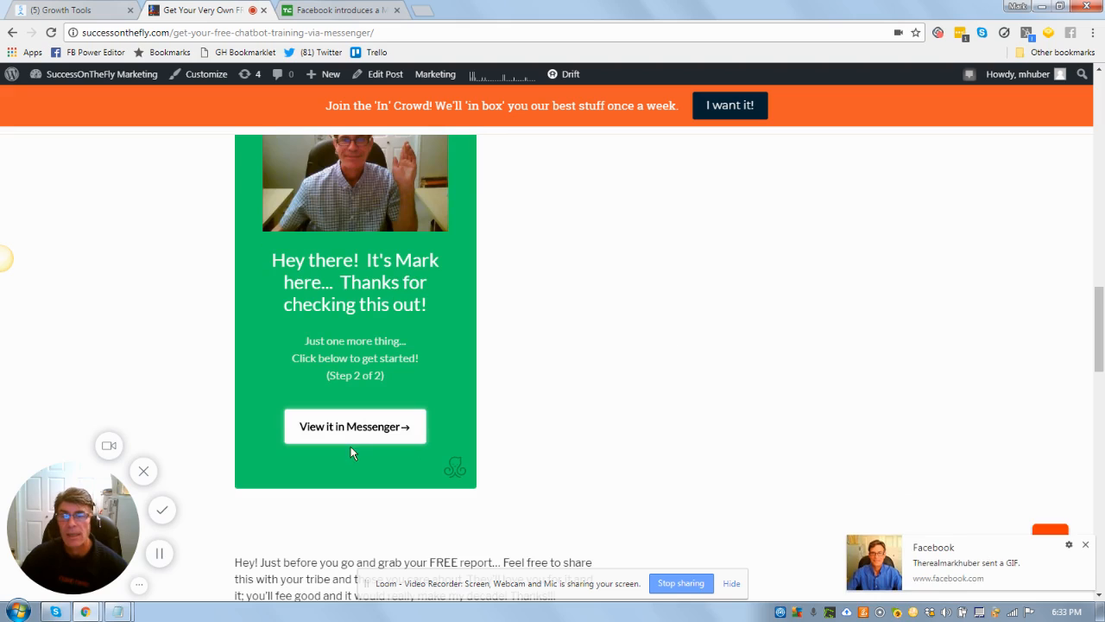
{"action": "left_click", "coordinate": [351, 434]}
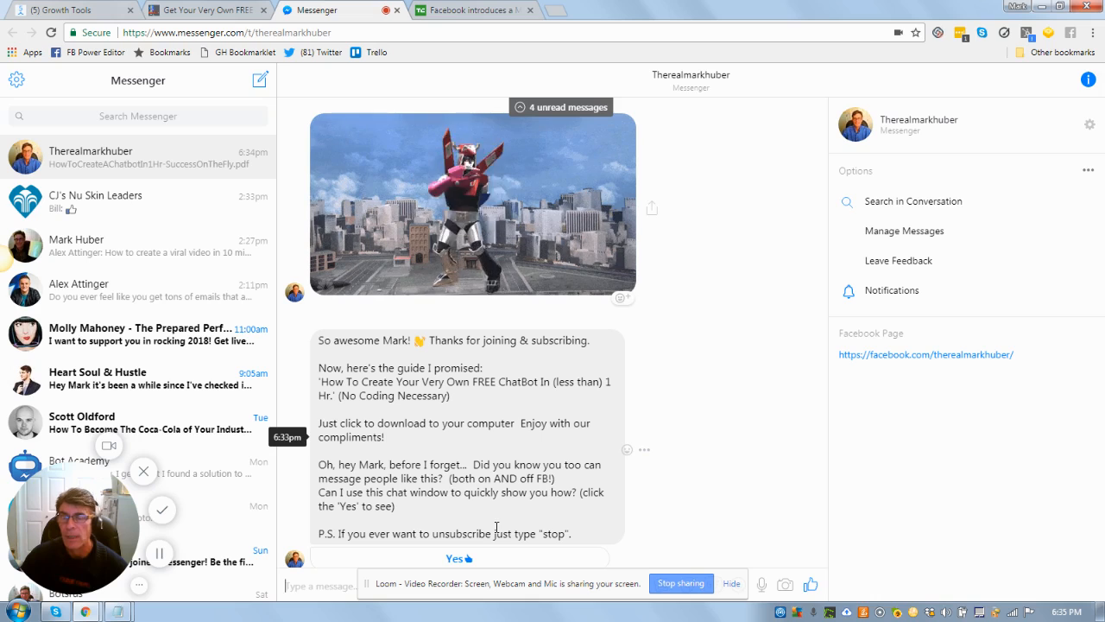
Answer the chatbot with "Yes", "Sure, go ahead!", "Whaat?", "Show me!", "Sure. Sounds cool!" and "Yes. I'd like that!", and open its FB Group link.
{"action": "left_click", "coordinate": [459, 561]}
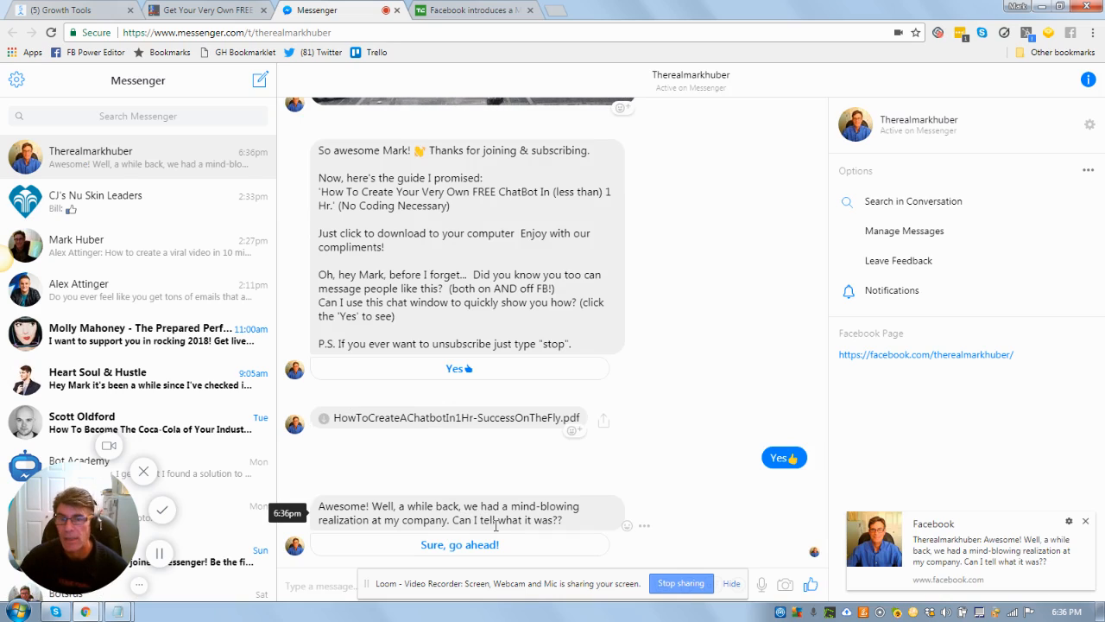
{"action": "left_click", "coordinate": [453, 552]}
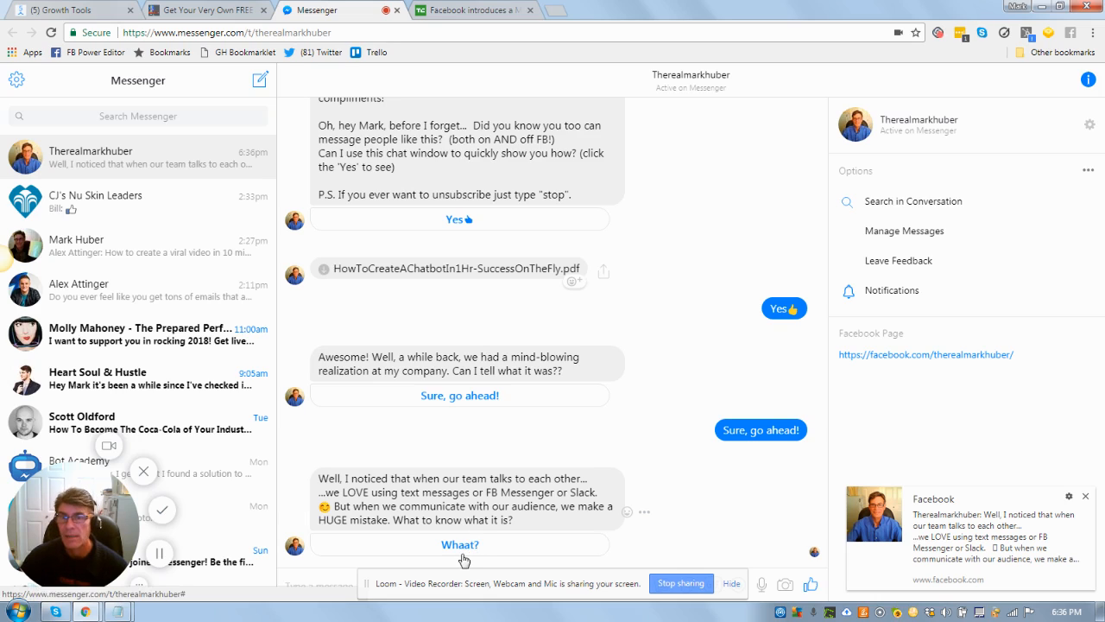
{"action": "left_click", "coordinate": [463, 547]}
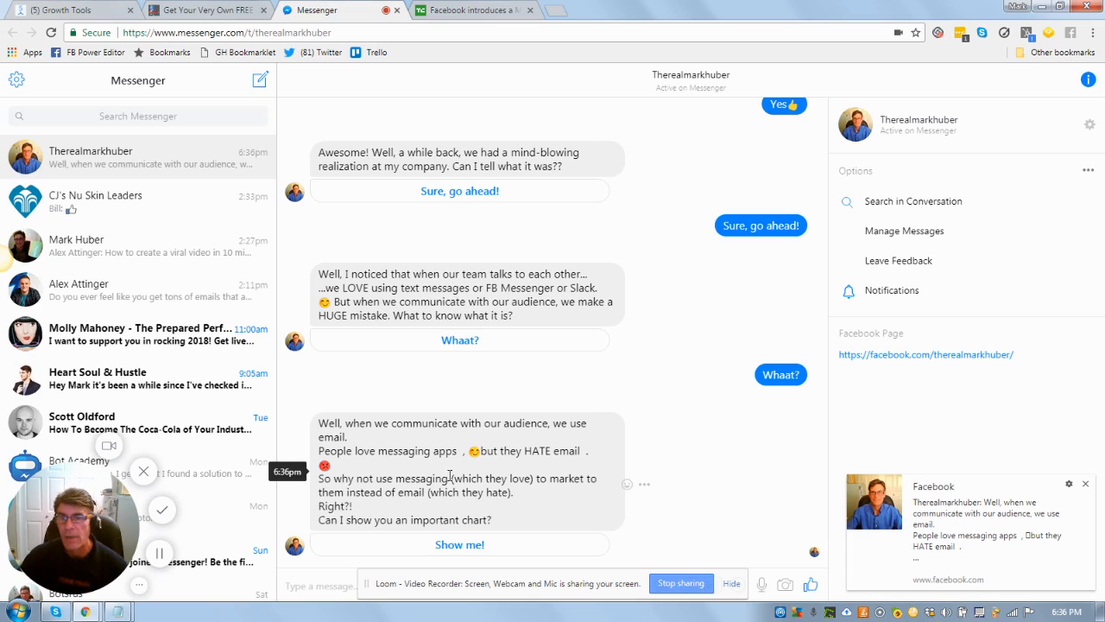
{"action": "left_click", "coordinate": [450, 545]}
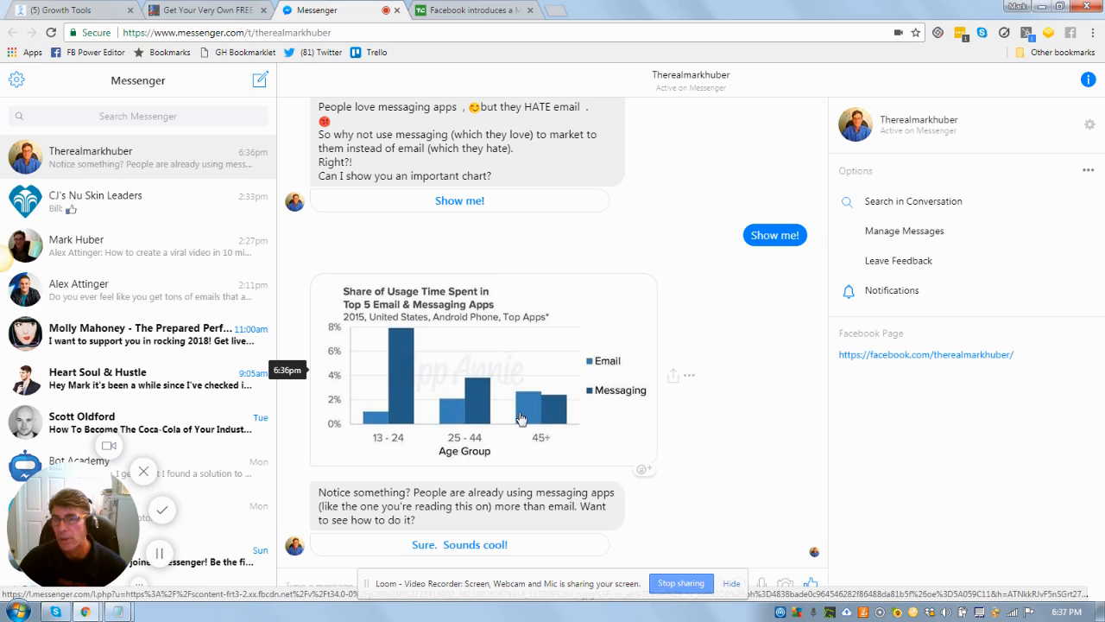
{"action": "left_click", "coordinate": [459, 549]}
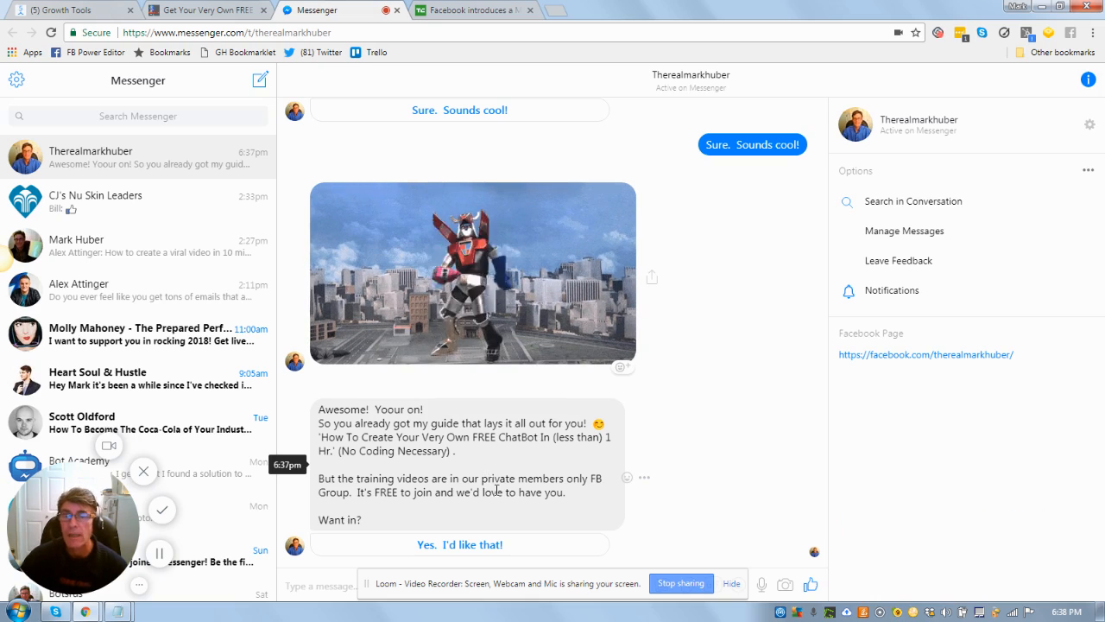
{"action": "left_click", "coordinate": [470, 545]}
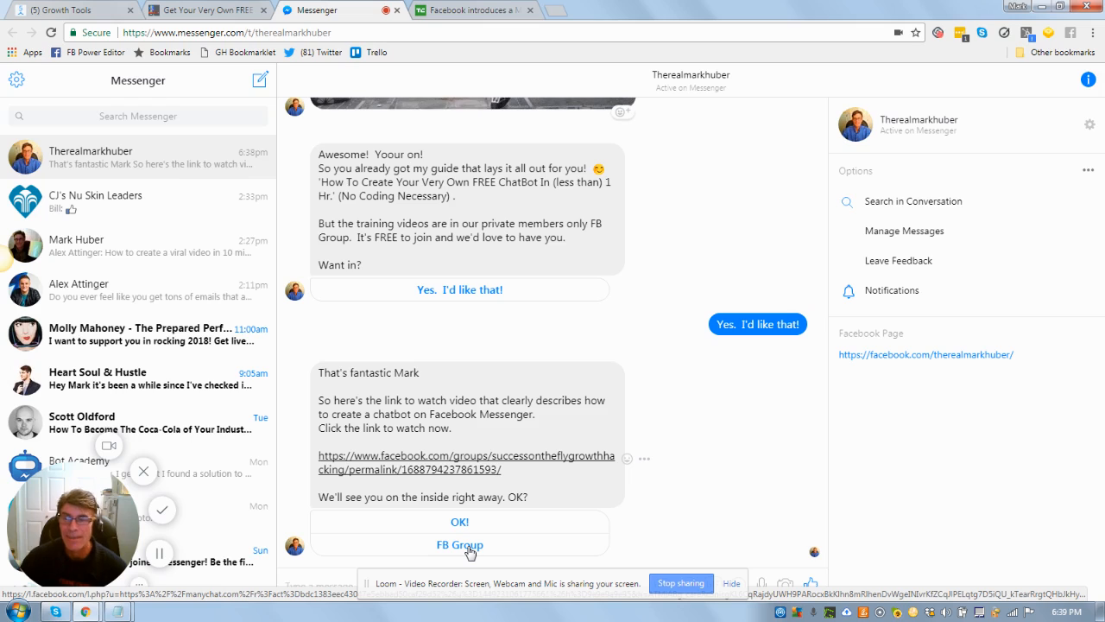
{"action": "left_click", "coordinate": [464, 546]}
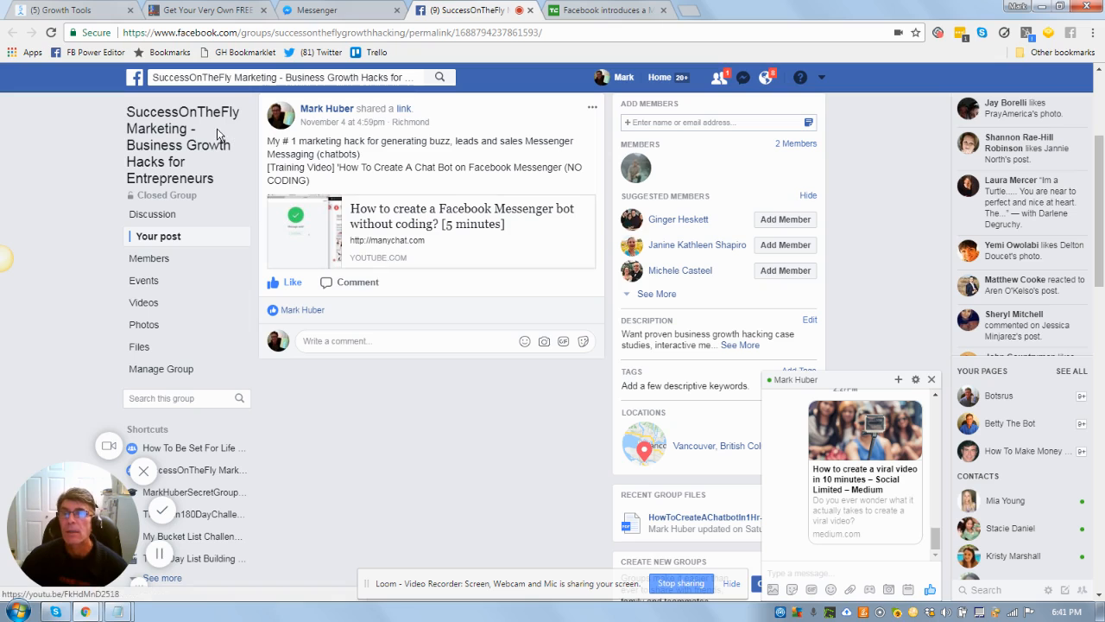
Revisit the widget's embed setup in ManyChat and the headline of the TechCrunch Messenger plugin article.
{"action": "left_click", "coordinate": [78, 12]}
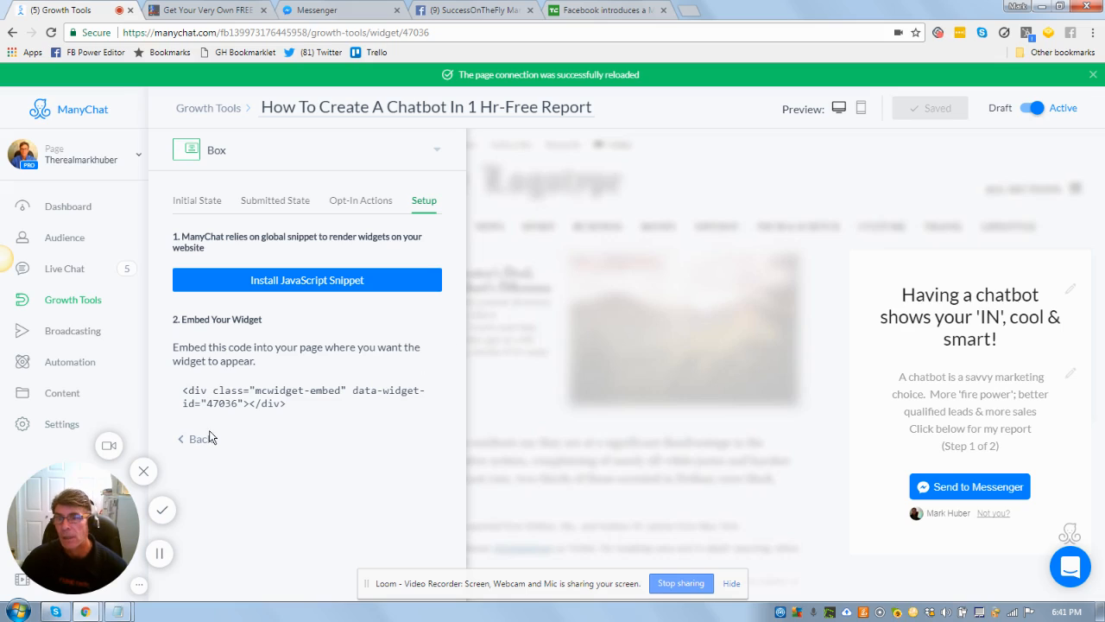
{"action": "left_click_drag", "start_coordinate": [91, 512], "coordinate": [137, 322]}
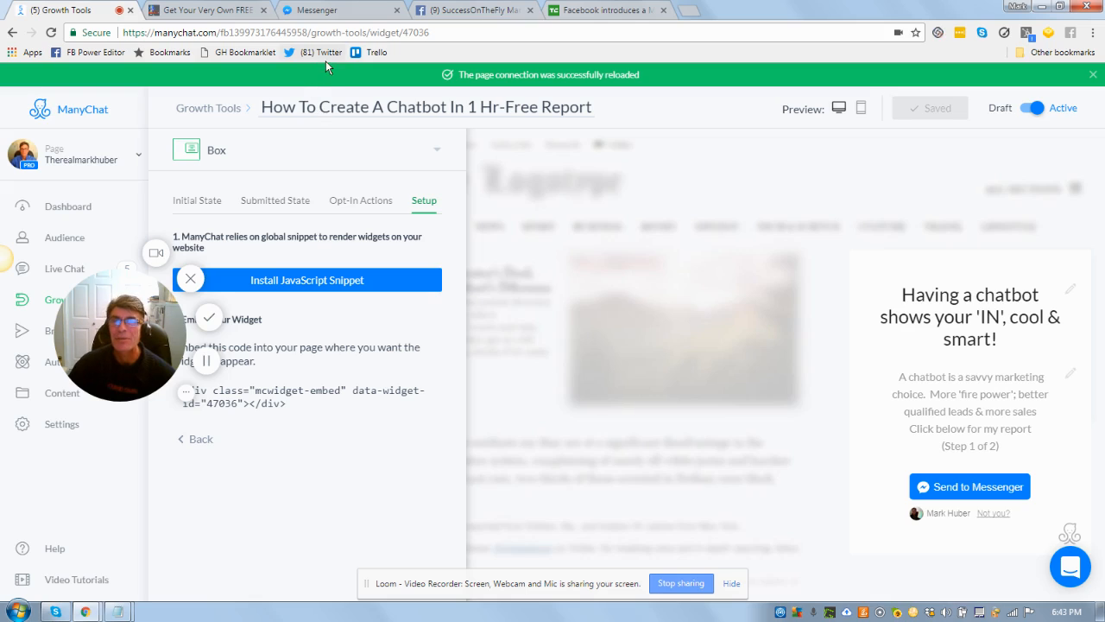
{"action": "left_click", "coordinate": [583, 10]}
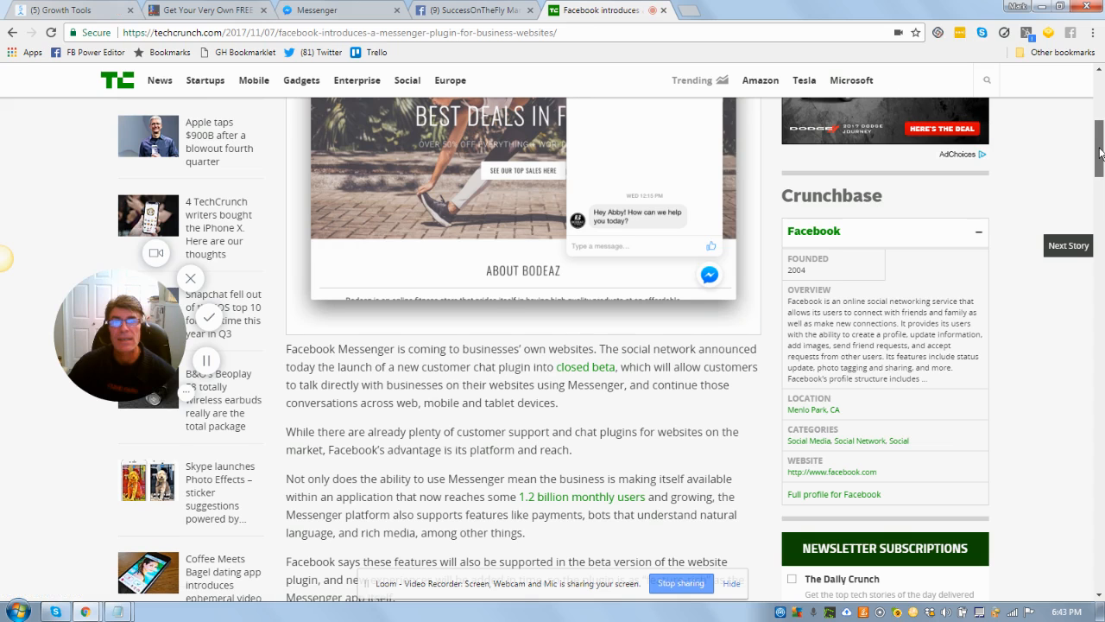
{"action": "scroll", "coordinate": [1101, 147], "scroll_direction": "up", "scroll_amount": 2}
{"action": "left_click_drag", "start_coordinate": [1101, 146], "coordinate": [1101, 97]}
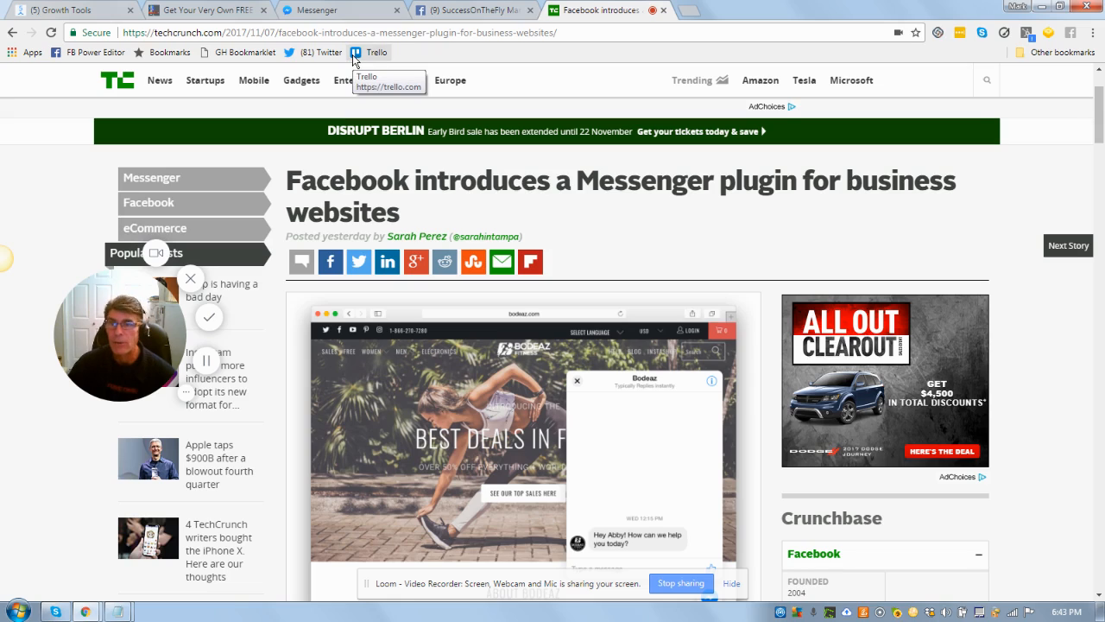
Return to the chatbot training blog post and review it from the submitted opt-in box up to its embedded video.
{"action": "left_click", "coordinate": [207, 19]}
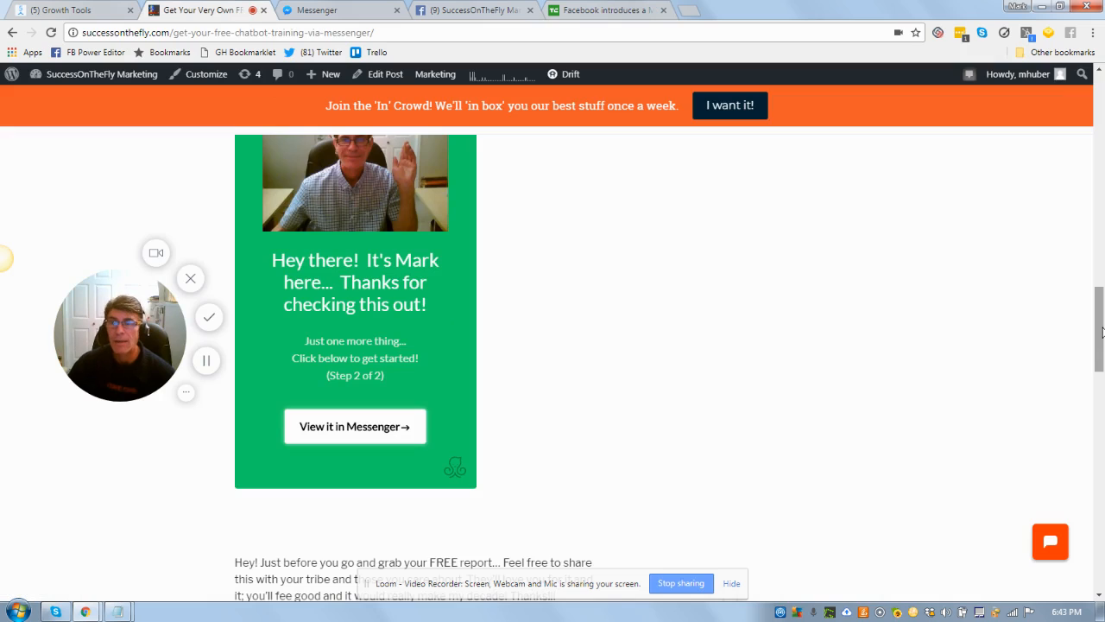
{"action": "left_click_drag", "start_coordinate": [1102, 331], "coordinate": [1097, 321]}
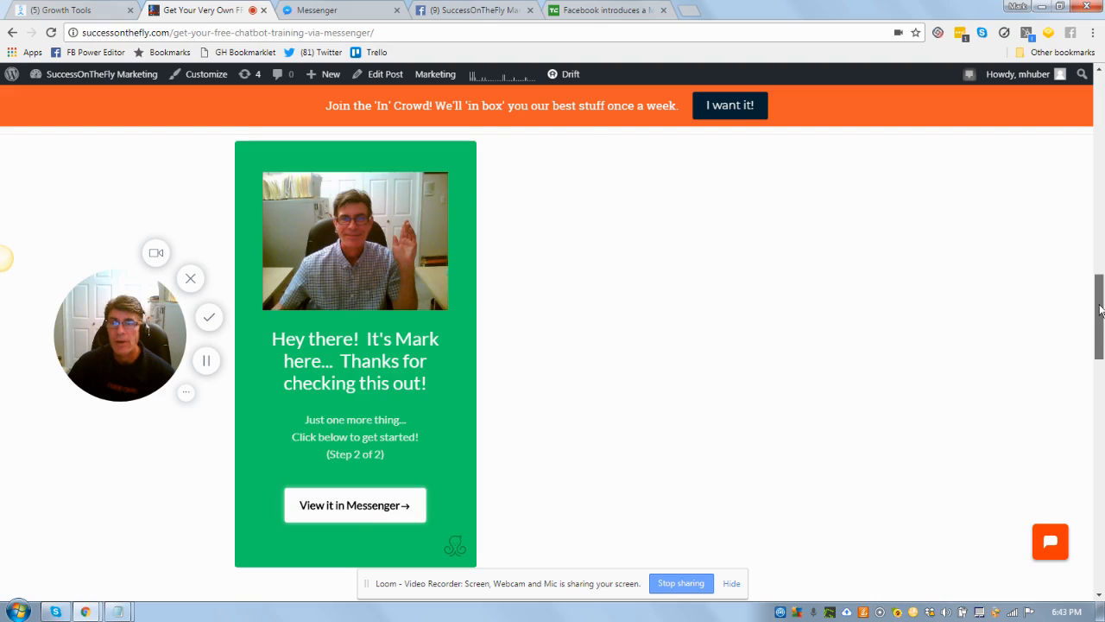
{"action": "left_click_drag", "start_coordinate": [1101, 318], "coordinate": [1103, 251]}
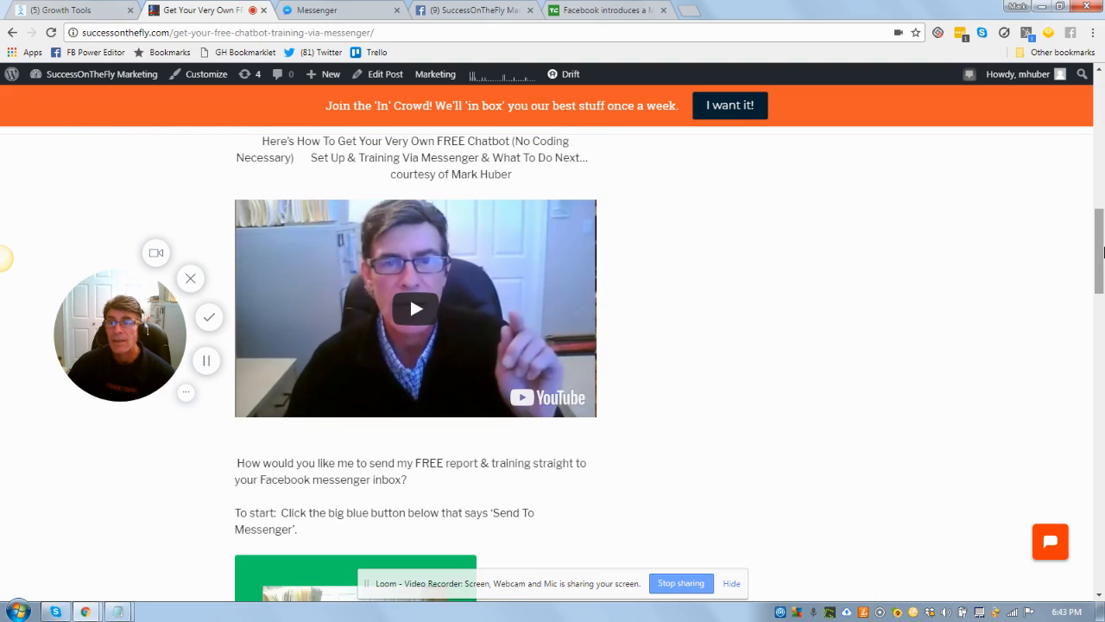